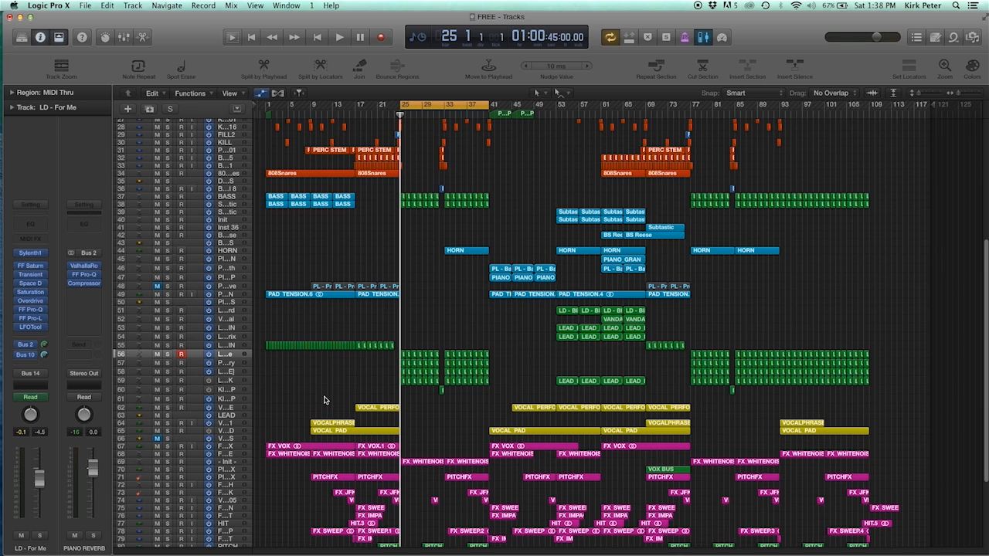
Inspect the channel strips in the mixer and return to the full track arrangement
{"action": "key", "text": "x"}
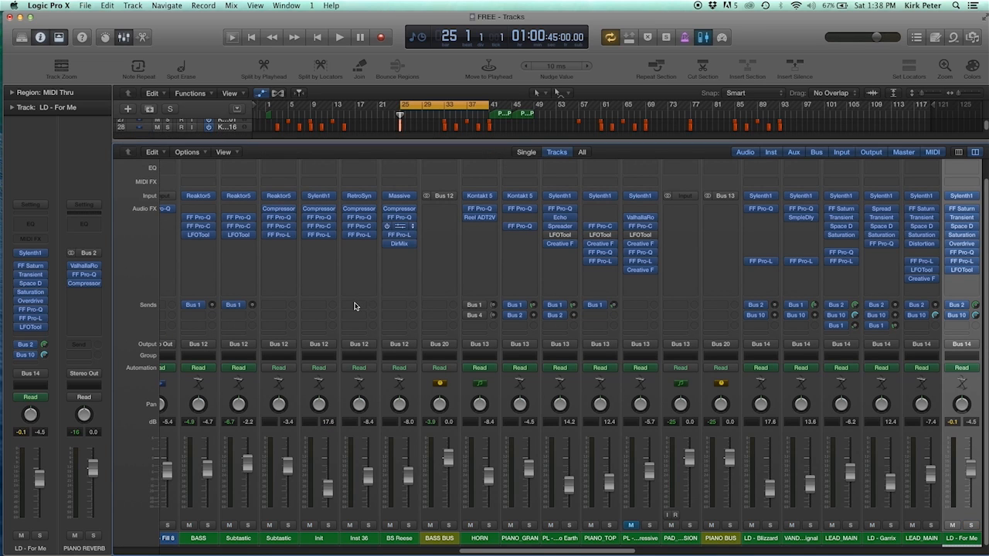
{"action": "left_click", "coordinate": [370, 18]}
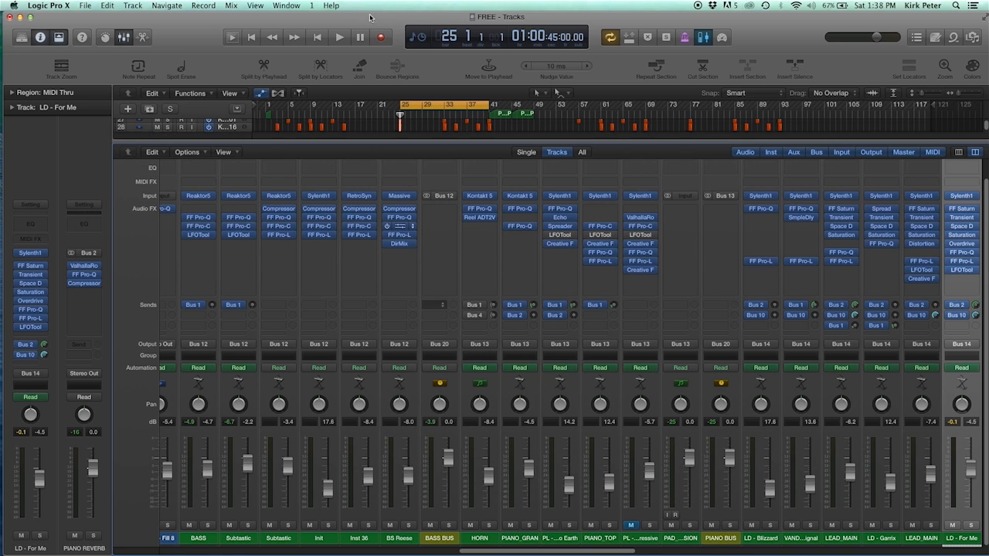
{"action": "key", "text": "x"}
{"action": "left_click", "coordinate": [379, 151]}
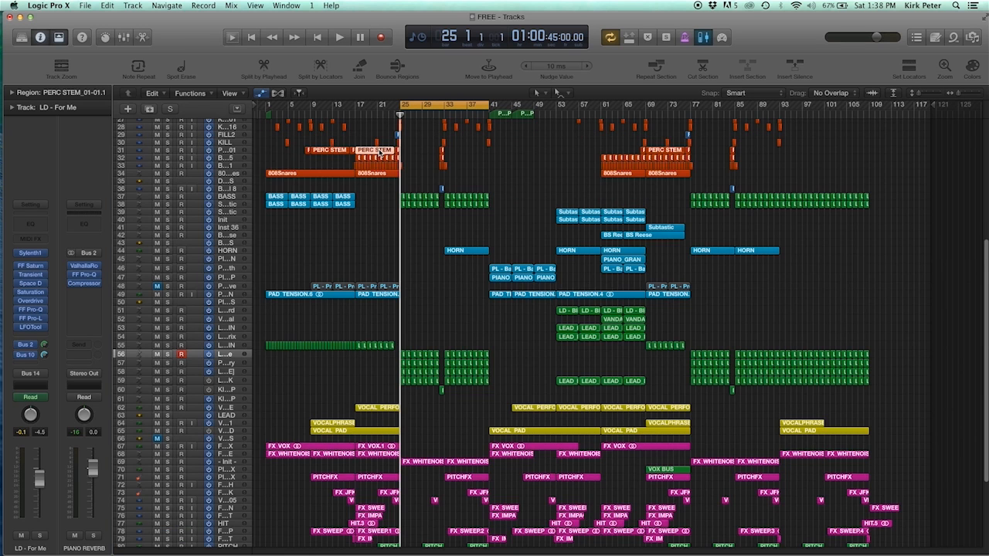
{"action": "key", "text": "x"}
{"action": "key", "text": "x"}
{"action": "key", "text": "x"}
{"action": "key", "text": "x"}
Solo the LD - For Me lead track, with the arrangement enlarged around bar 25
{"action": "key", "text": "super+Up"}
{"action": "key", "text": "super+Right"}
{"action": "key", "text": "super+Right"}
{"action": "key", "text": "super+Right"}
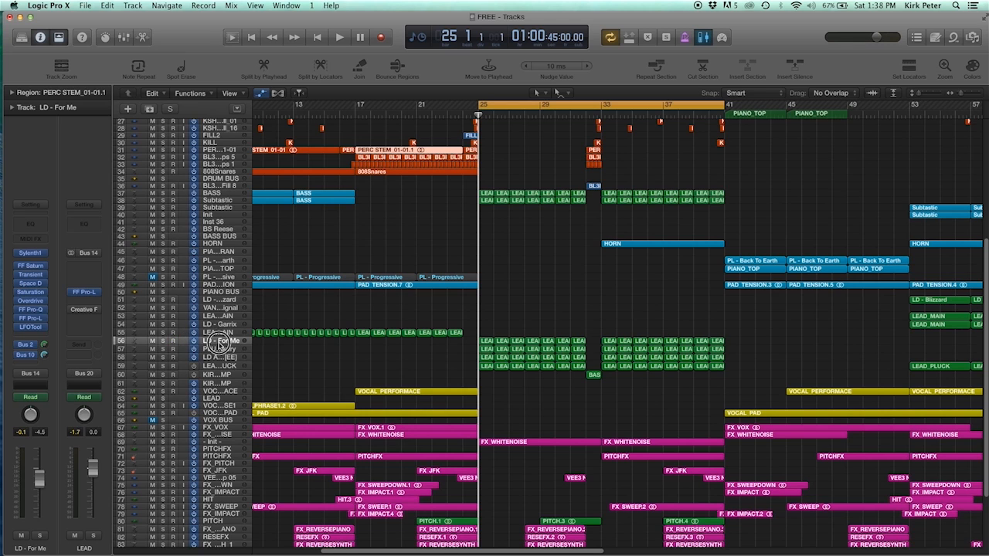
{"action": "left_click", "coordinate": [164, 341]}
{"action": "left_click", "coordinate": [163, 341]}
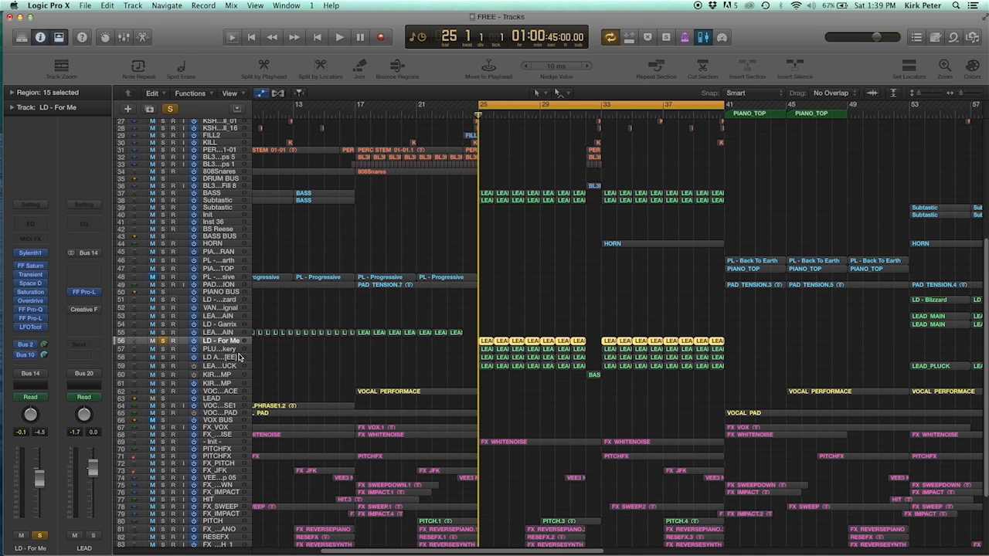
Show the PIANO REVERB channel fed by the lead's Bus 2 send and open its ValhallaRoom reverb for viewing
{"action": "left_click", "coordinate": [25, 345]}
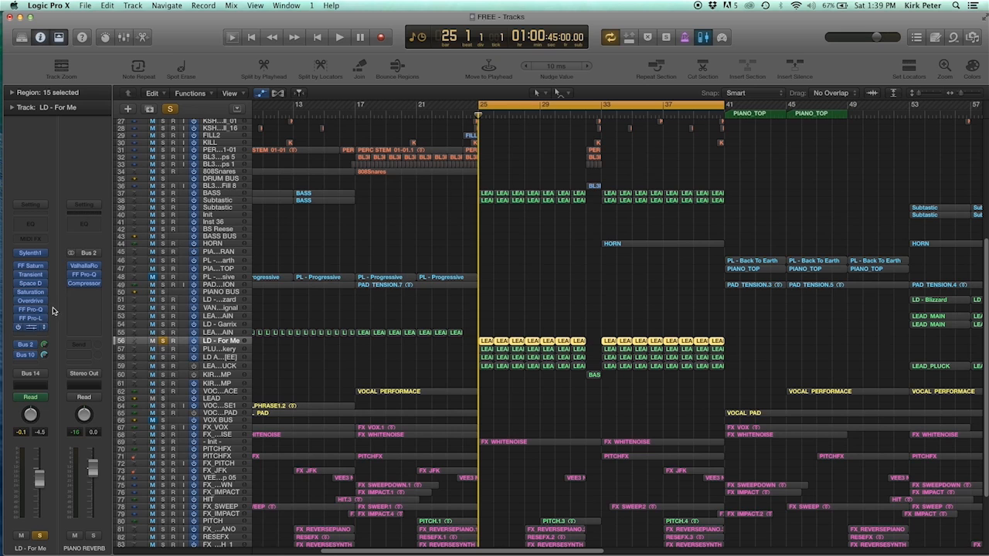
{"action": "left_click", "coordinate": [83, 265]}
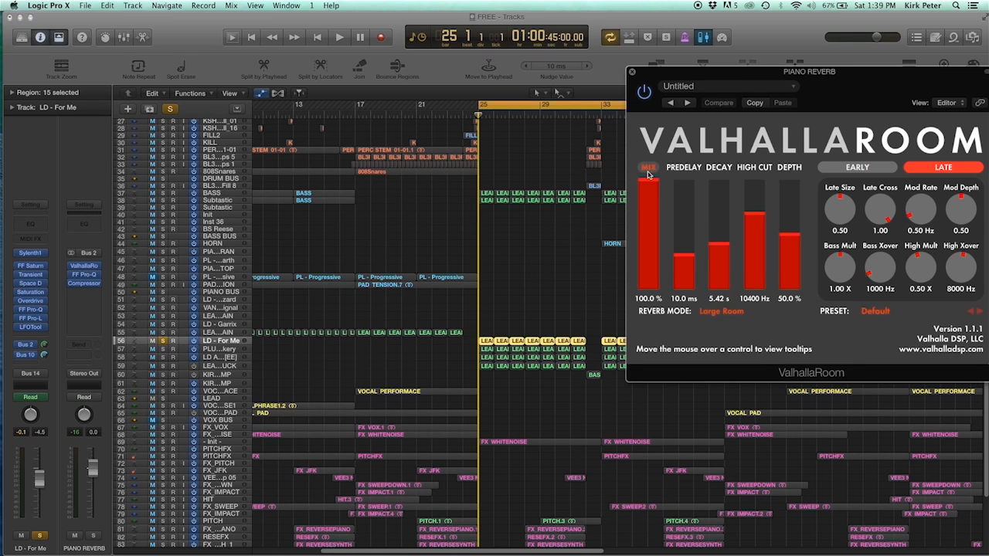
{"action": "left_click_drag", "start_coordinate": [739, 71], "coordinate": [720, 31]}
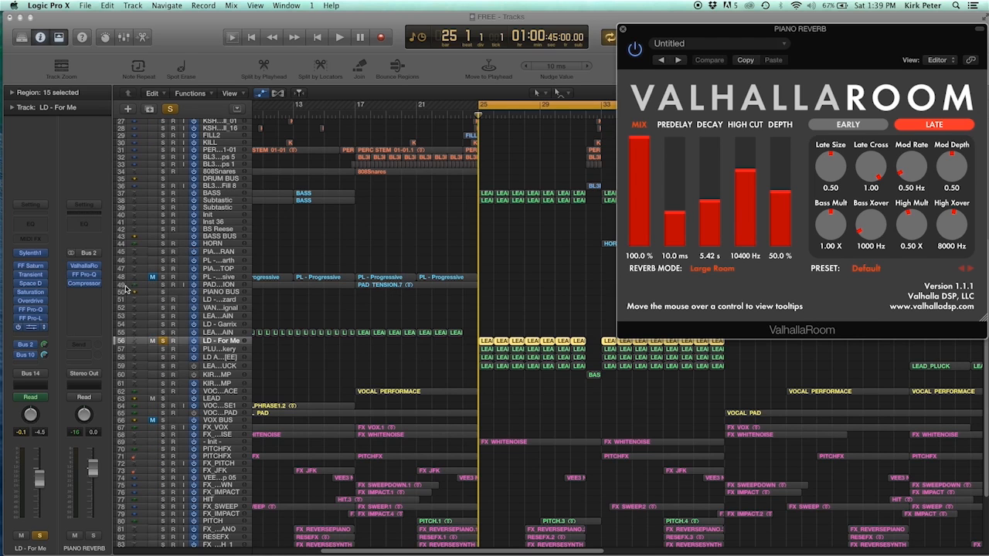
Examine the FF Pro-Q curve on the PIANO REVERB channel beside ValhallaRoom, and close the equalizer
{"action": "mouse_move", "coordinate": [83, 276]}
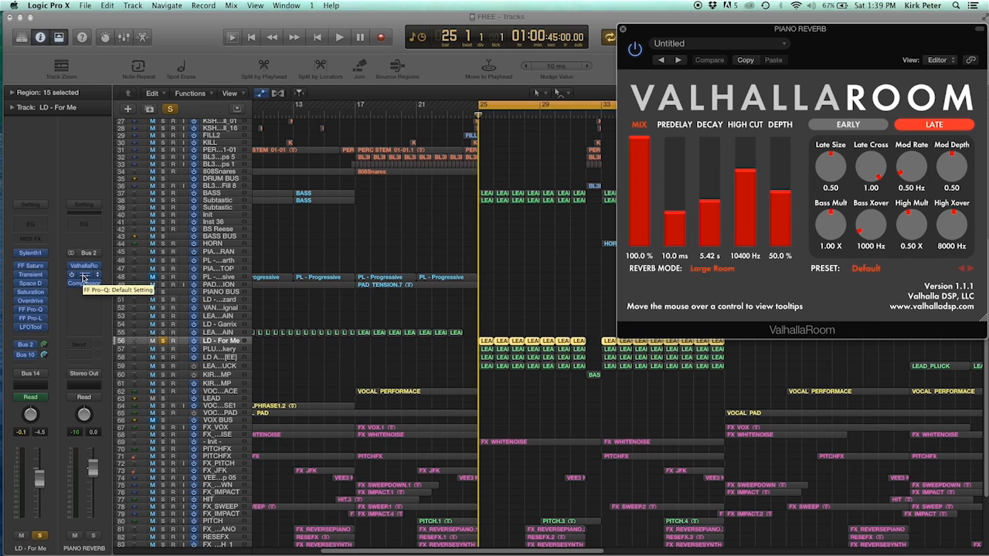
{"action": "left_click", "coordinate": [83, 276]}
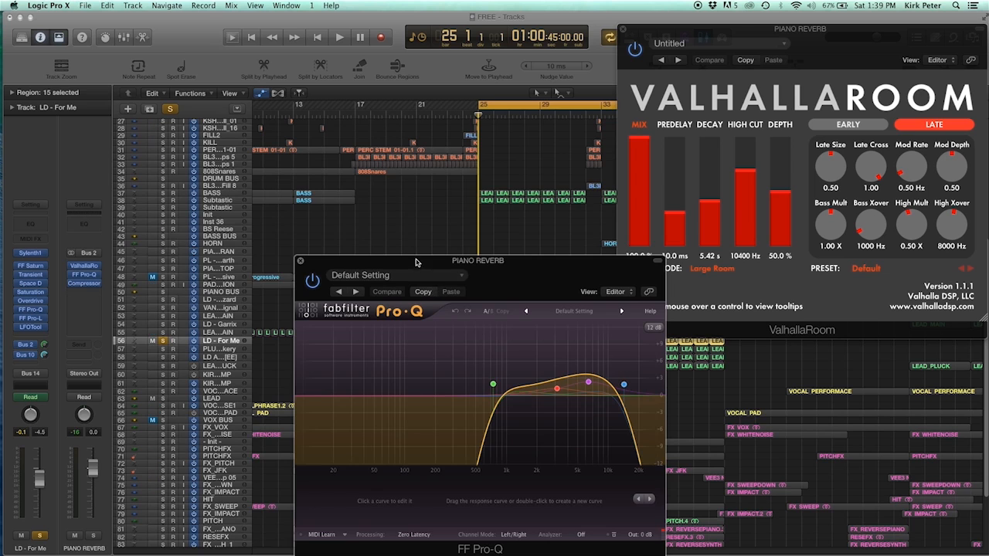
{"action": "left_click_drag", "start_coordinate": [415, 261], "coordinate": [369, 45]}
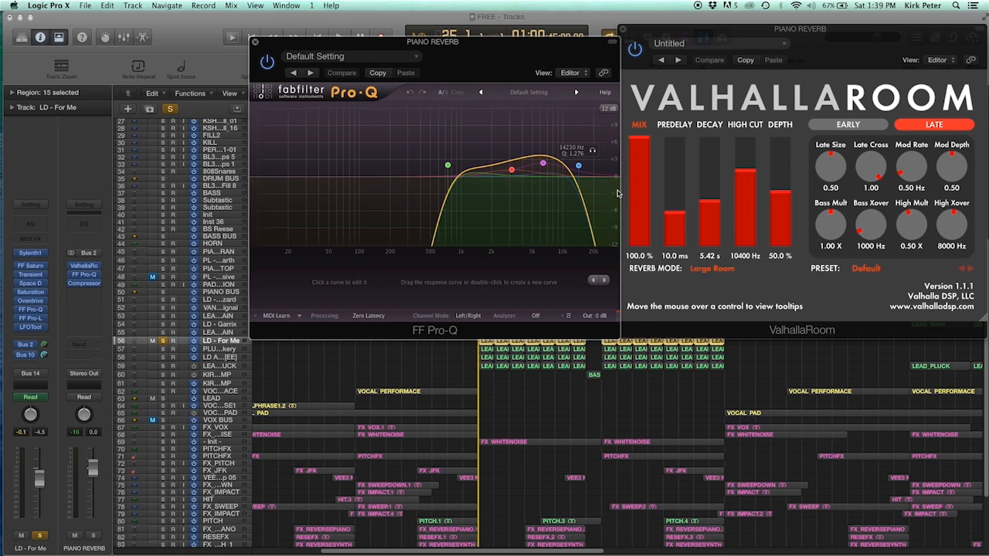
{"action": "left_click", "coordinate": [255, 42]}
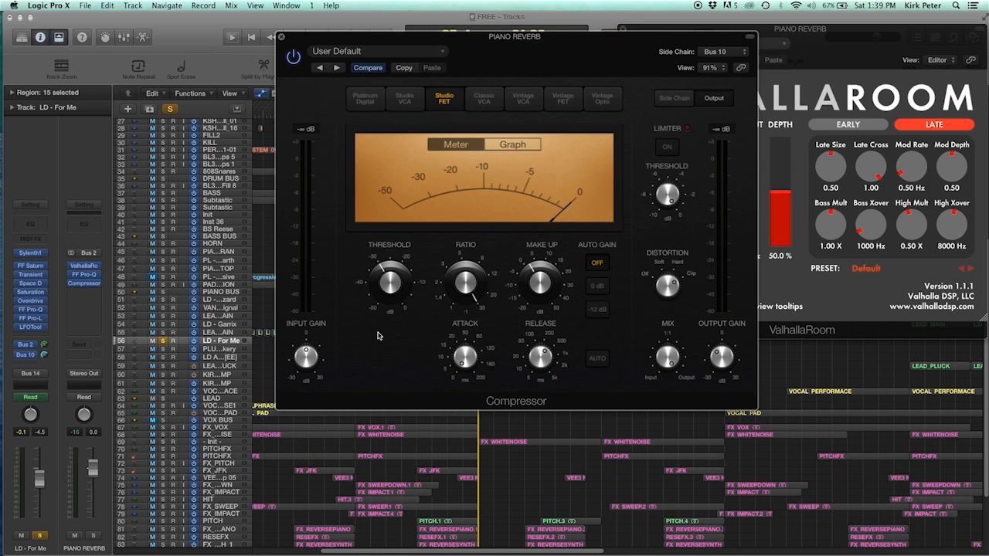
Examine the PIANO REVERB Compressor's settings and its Bus 10 side chain, and close the Compressor
{"action": "left_click_drag", "start_coordinate": [391, 41], "coordinate": [269, 22]}
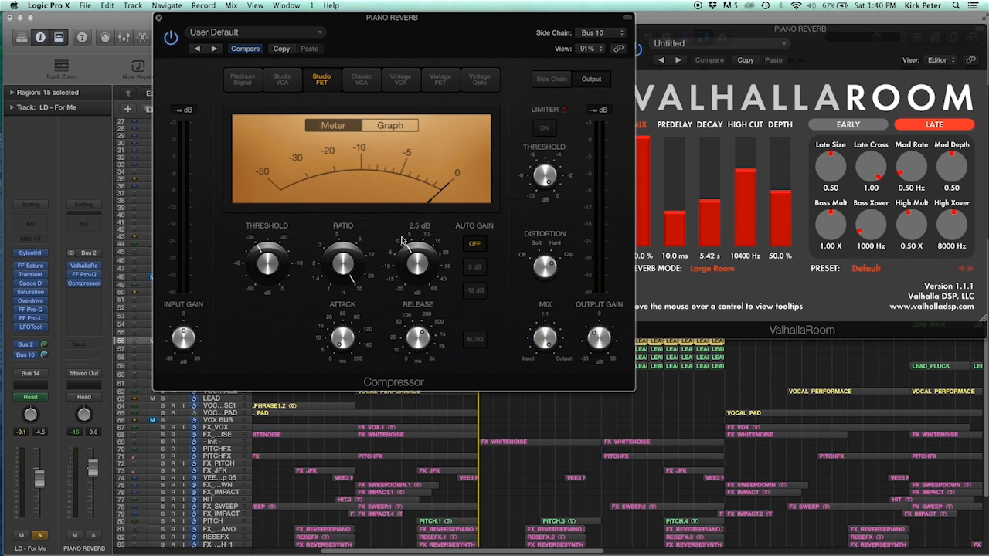
{"action": "left_click_drag", "start_coordinate": [234, 17], "coordinate": [481, 159]}
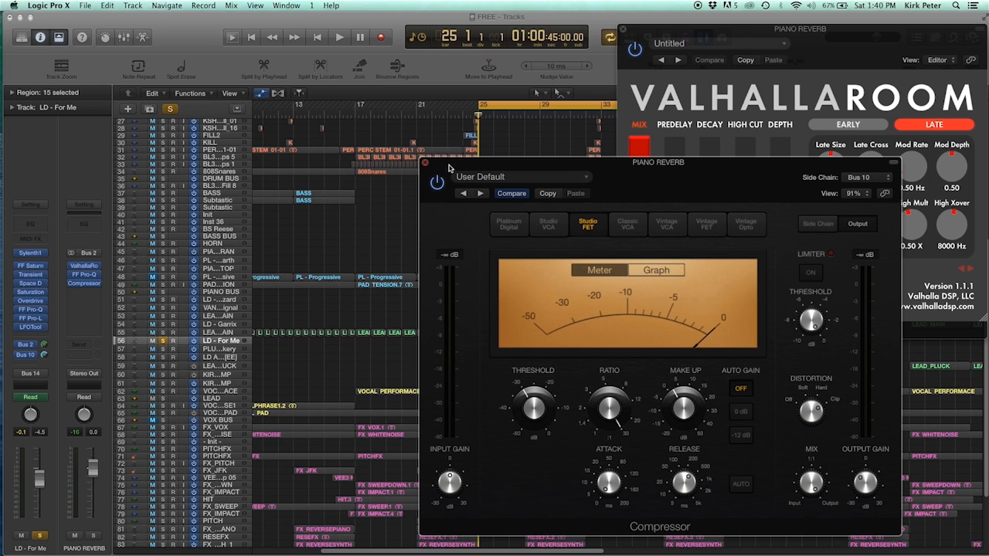
{"action": "left_click_drag", "start_coordinate": [452, 165], "coordinate": [242, 55]}
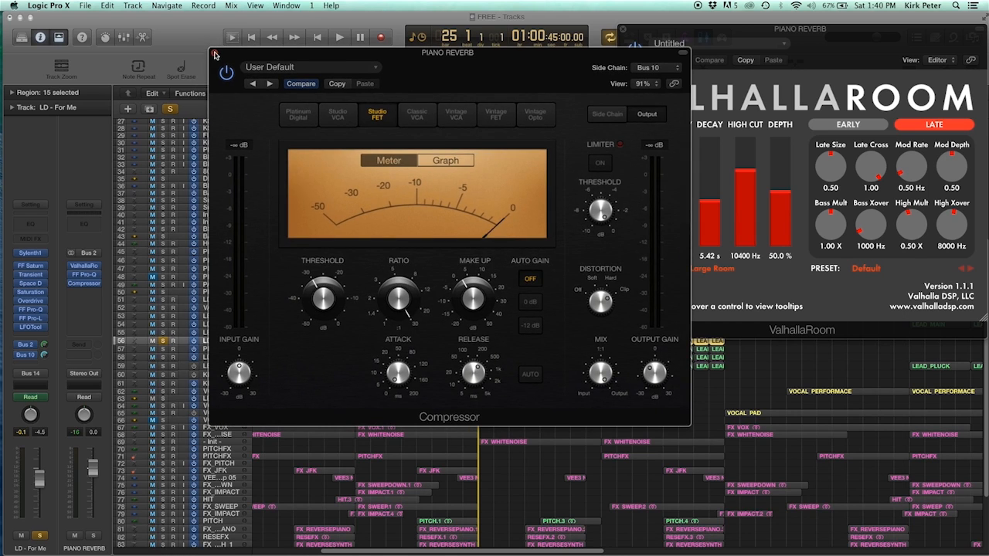
{"action": "left_click", "coordinate": [214, 52]}
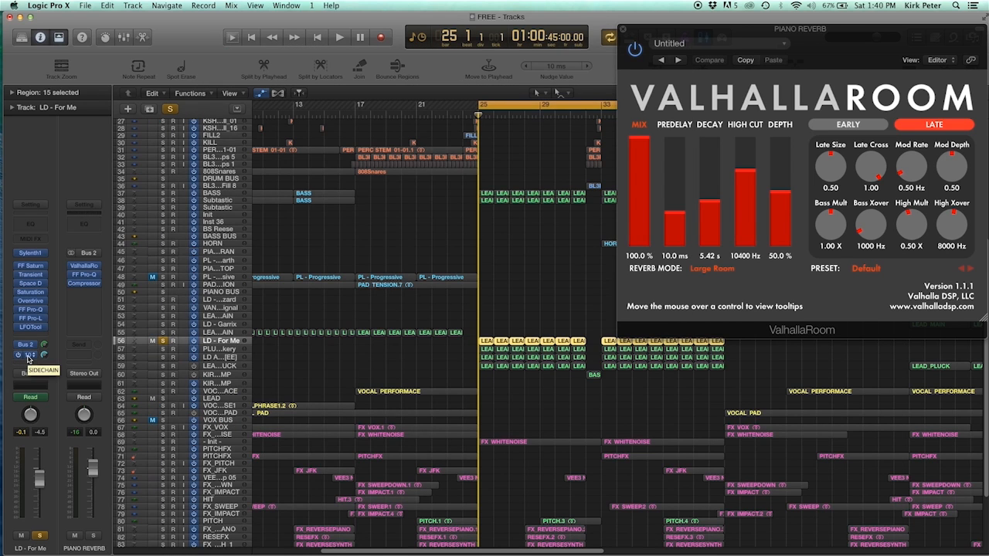
Check the lead's Bus 10 SIDECHAIN send and its channel, and return to the PIANO REVERB channel on Bus 2
{"action": "left_click", "coordinate": [29, 356]}
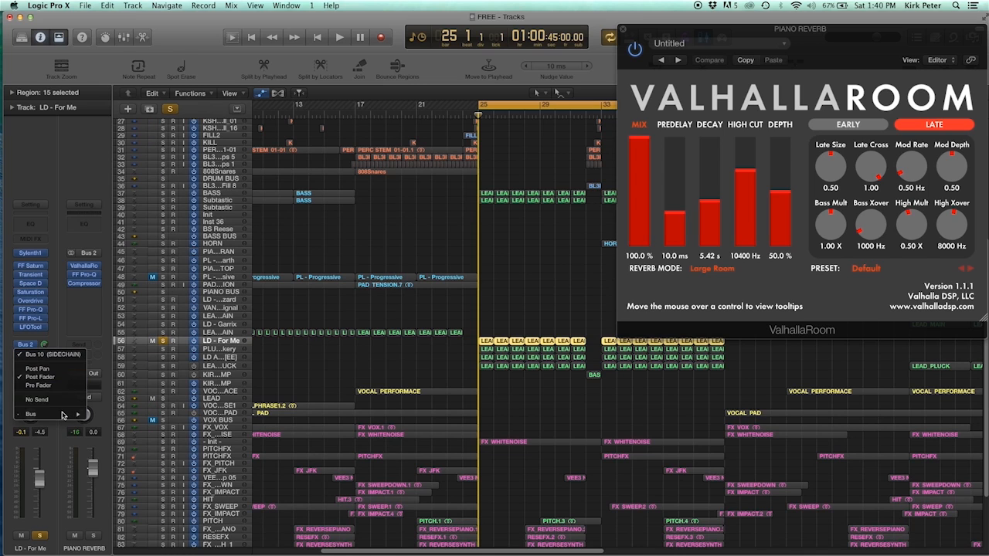
{"action": "left_click", "coordinate": [31, 330]}
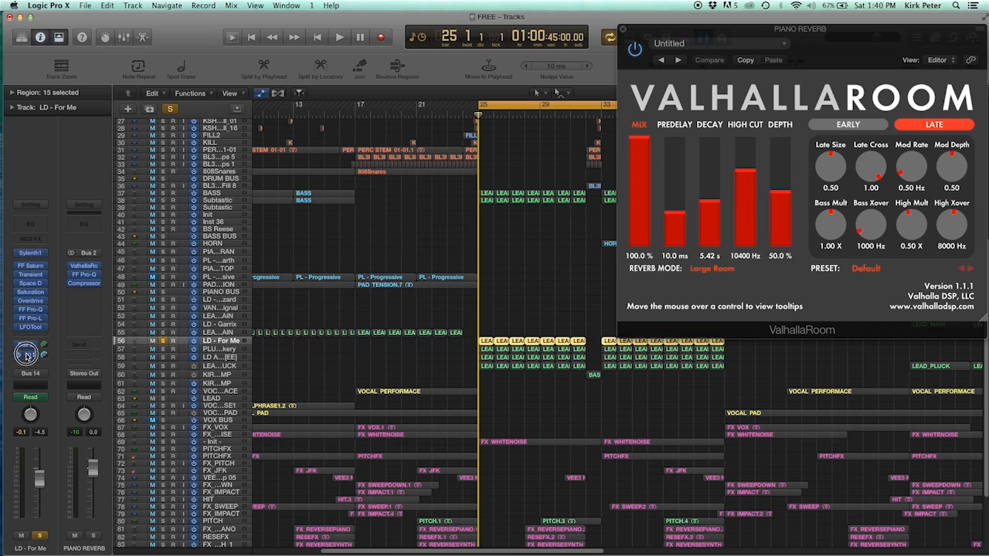
{"action": "left_click", "coordinate": [28, 355]}
{"action": "left_click", "coordinate": [31, 377]}
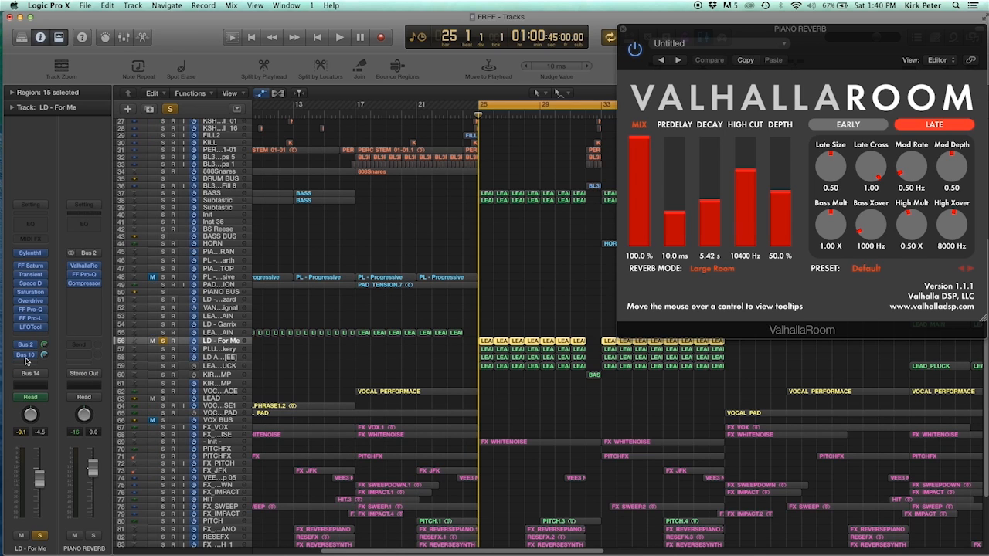
{"action": "left_click", "coordinate": [26, 357]}
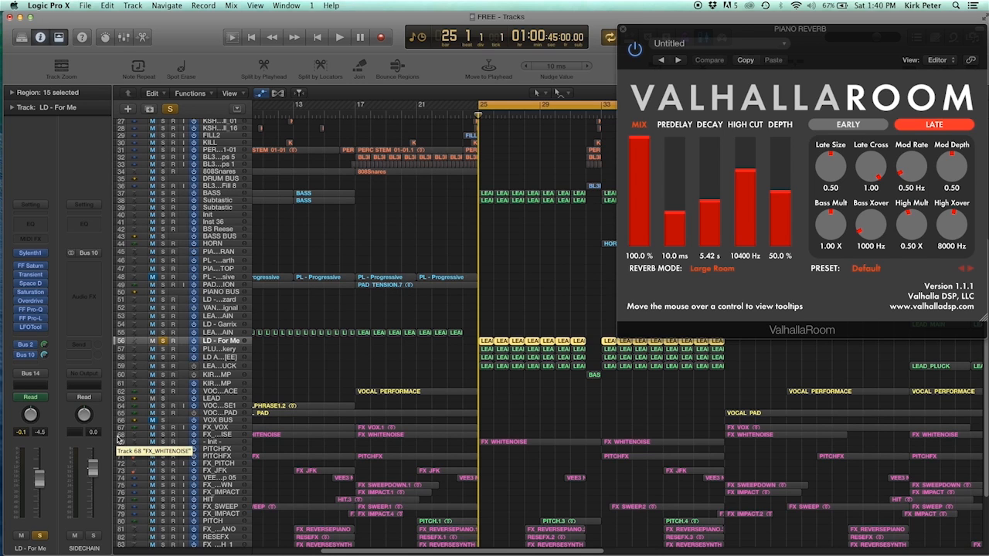
{"action": "left_click", "coordinate": [25, 347]}
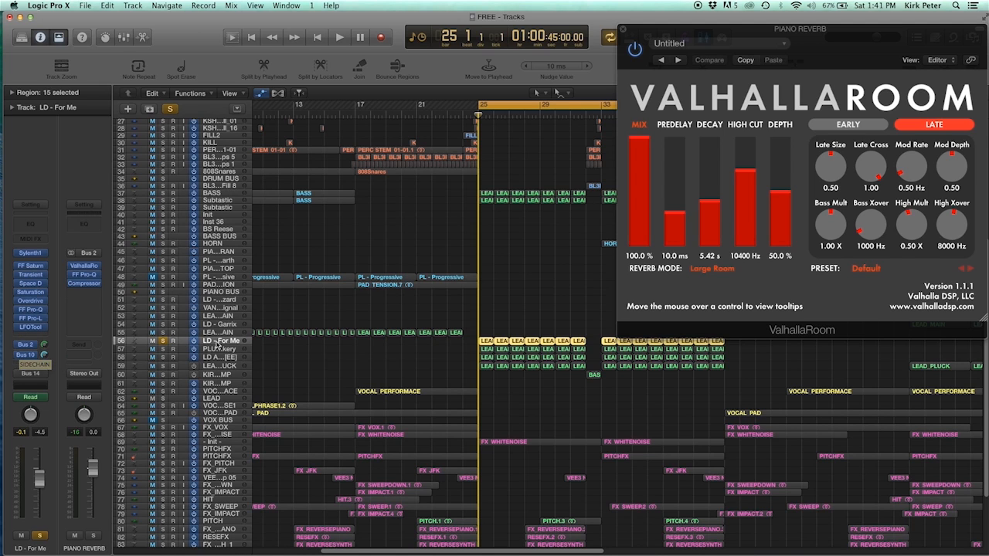
Play the soloed lead with its sidechained reverb and review the release control on the PIANO REVERB Compressor
{"action": "key", "text": "space"}
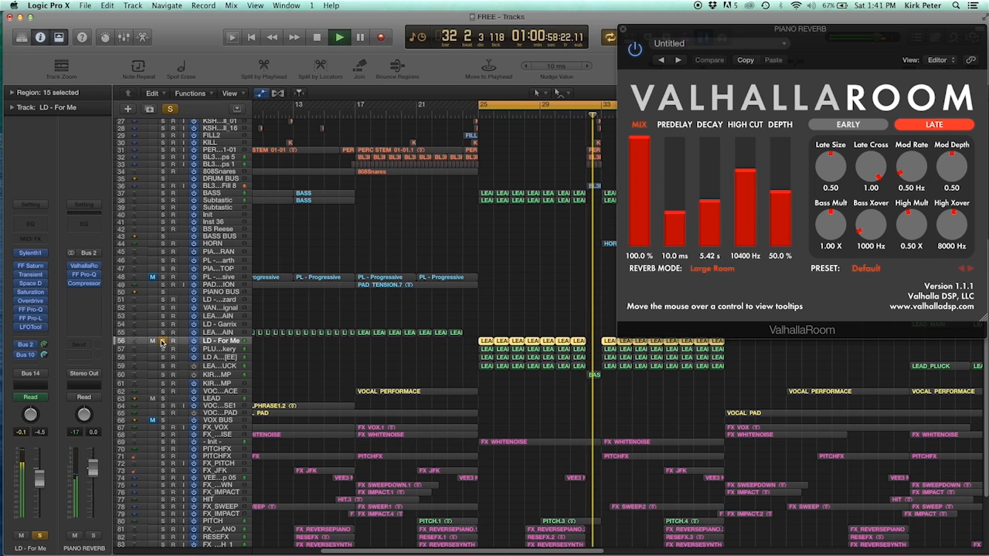
{"action": "key", "text": "space"}
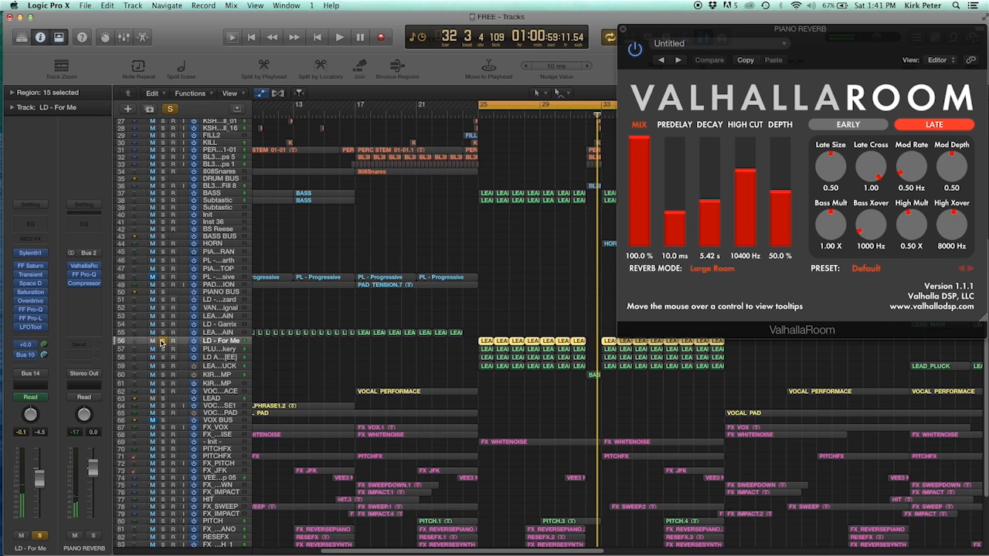
{"action": "left_click", "coordinate": [83, 283]}
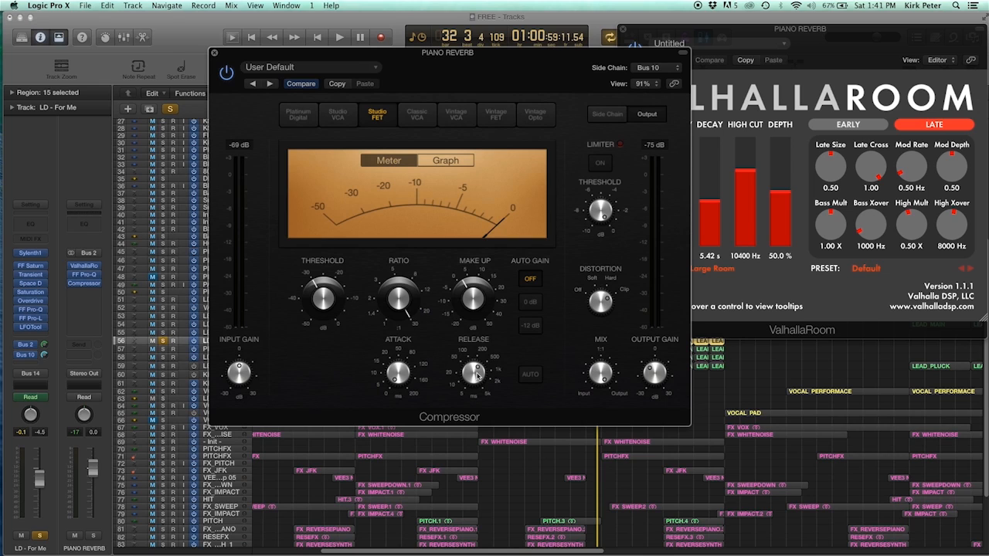
{"action": "left_click_drag", "start_coordinate": [477, 374], "coordinate": [477, 374]}
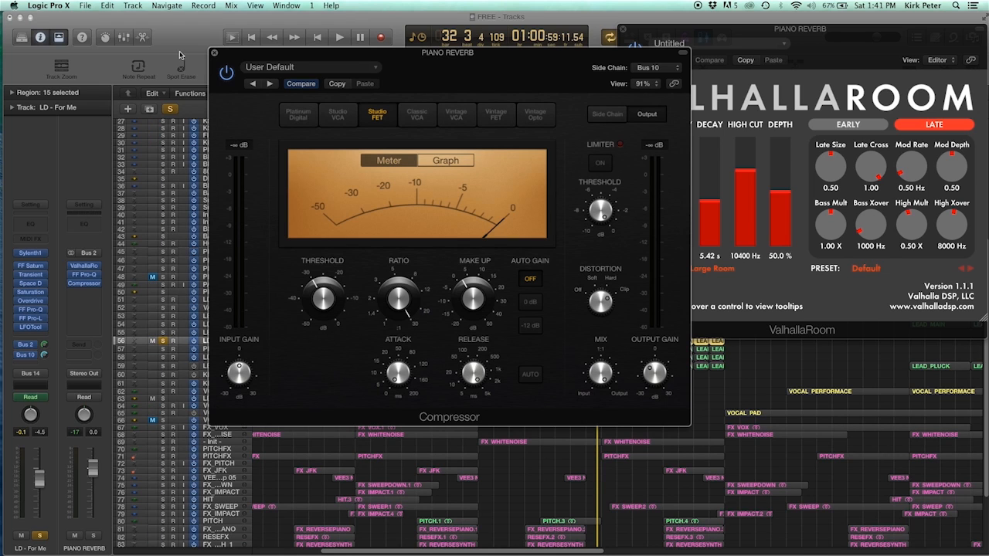
{"action": "left_click", "coordinate": [215, 54]}
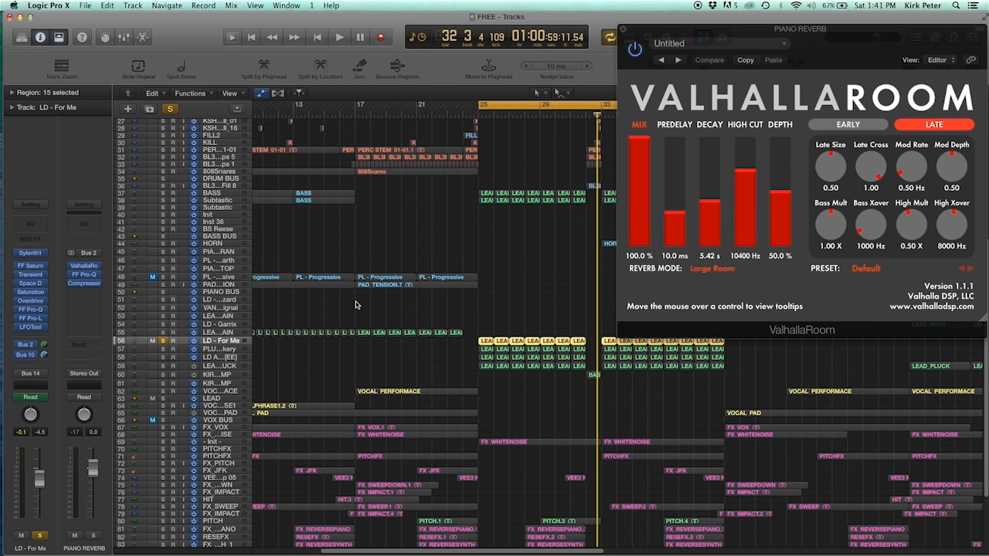
Replay the soloed lead and try a lower threshold of about -40 dB on the PIANO REVERB Compressor
{"action": "key", "text": "space"}
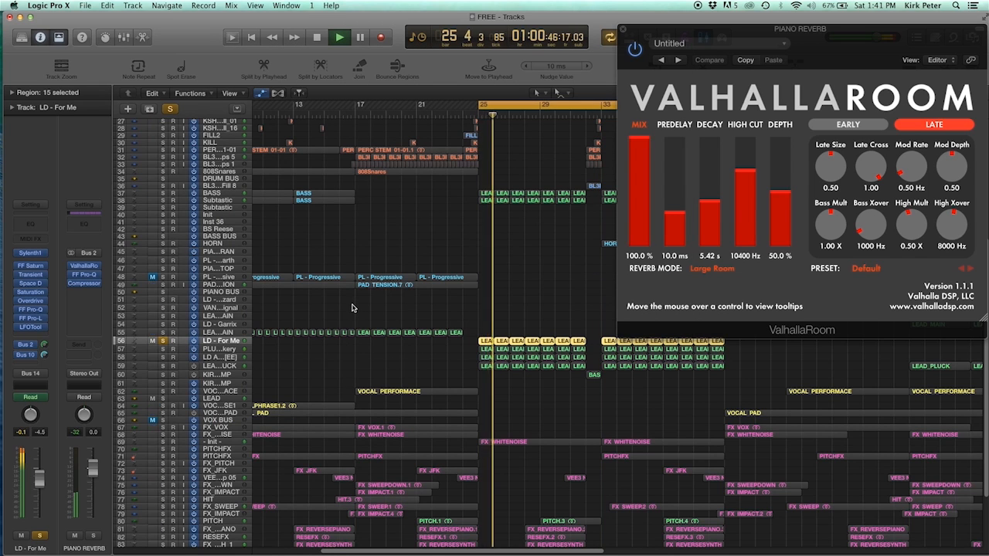
{"action": "key", "text": "space"}
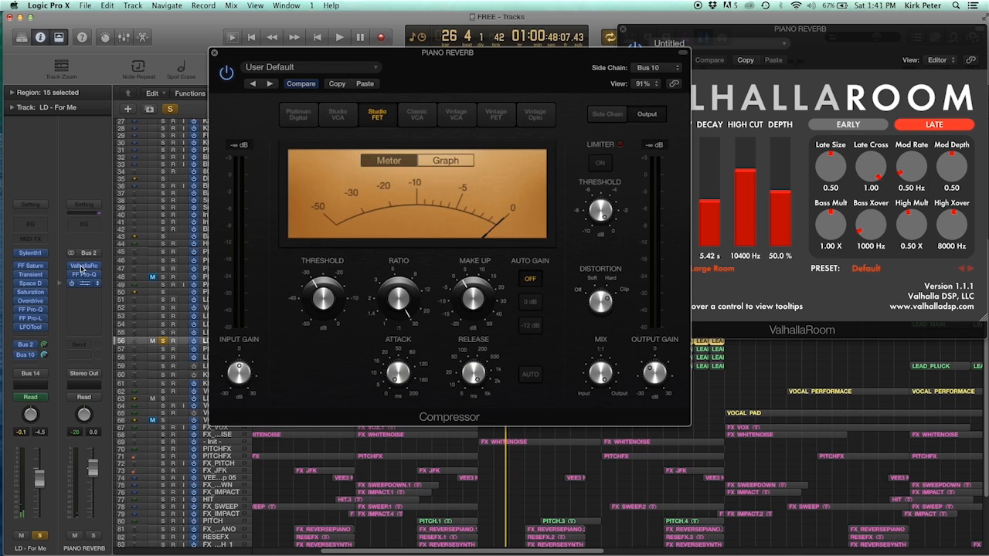
{"action": "left_click_drag", "start_coordinate": [314, 308], "coordinate": [311, 332]}
{"action": "key", "text": "space"}
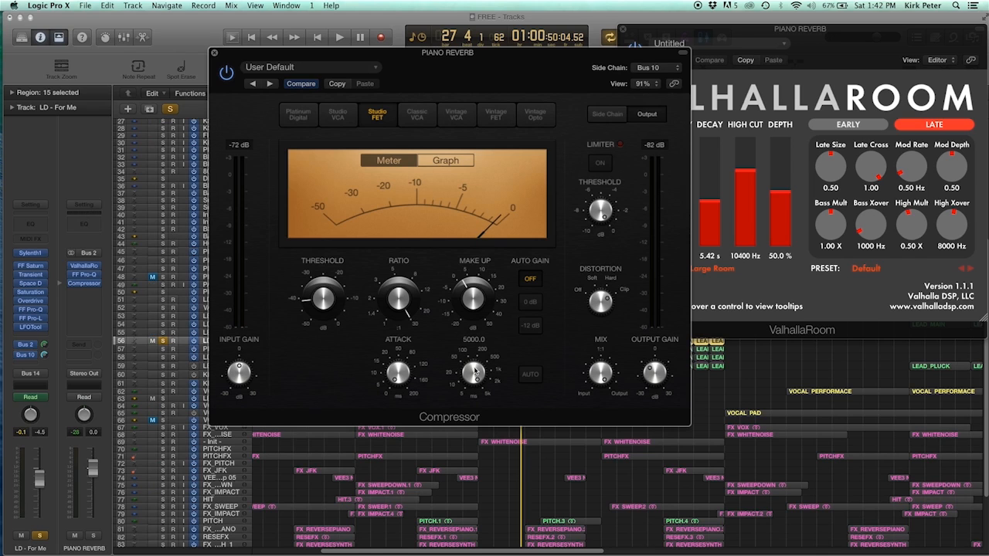
Set the Compressor's threshold to -30 dB and attack to 0 ms, and fine-tune the release starting from 100 ms
{"action": "left_click_drag", "start_coordinate": [326, 285], "coordinate": [330, 271]}
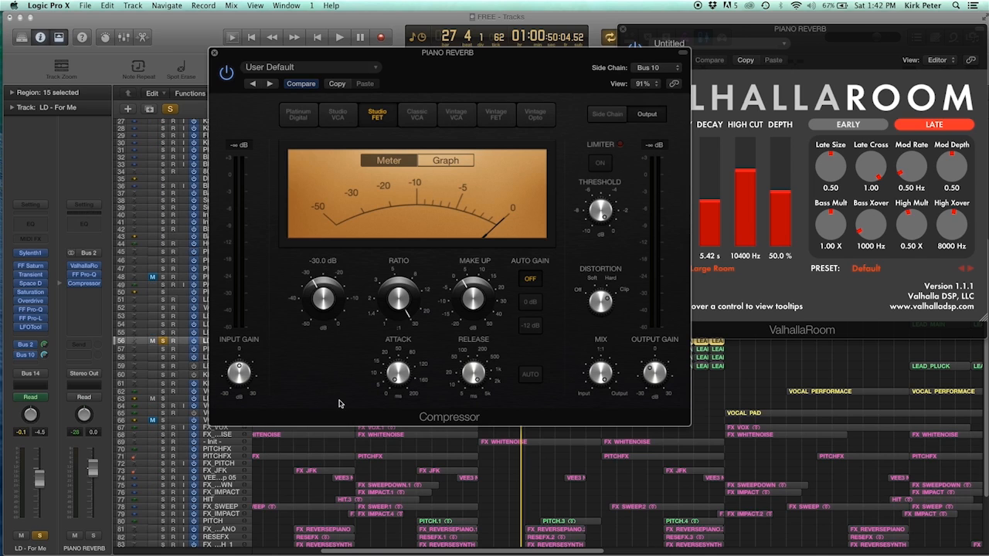
{"action": "left_click_drag", "start_coordinate": [398, 376], "coordinate": [402, 401]}
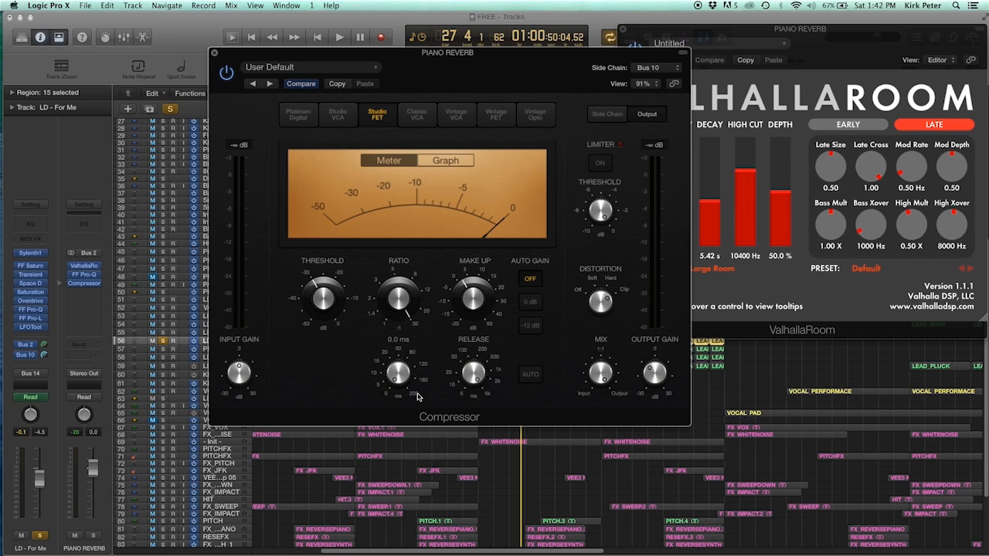
{"action": "left_click_drag", "start_coordinate": [473, 376], "coordinate": [450, 432]}
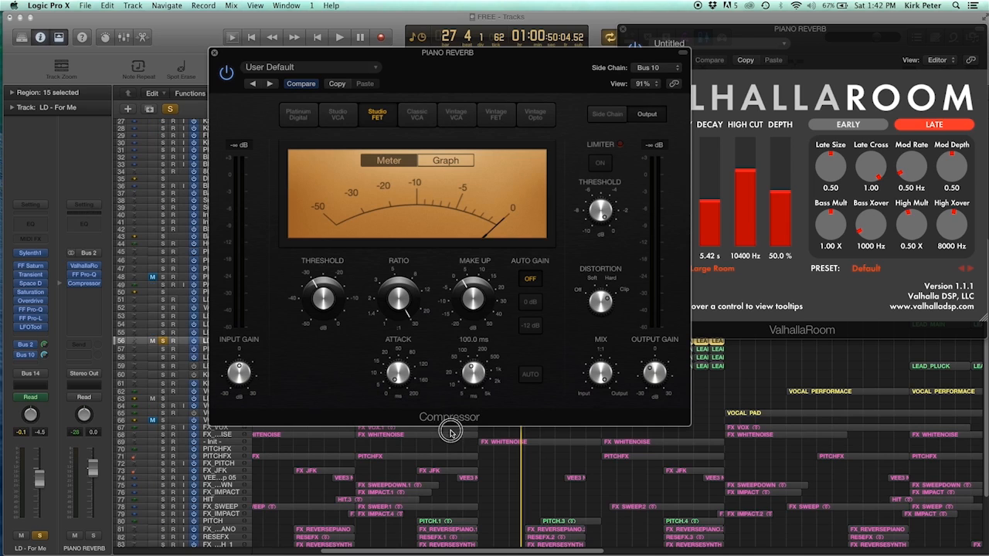
{"action": "left_click_drag", "start_coordinate": [469, 363], "coordinate": [468, 355]}
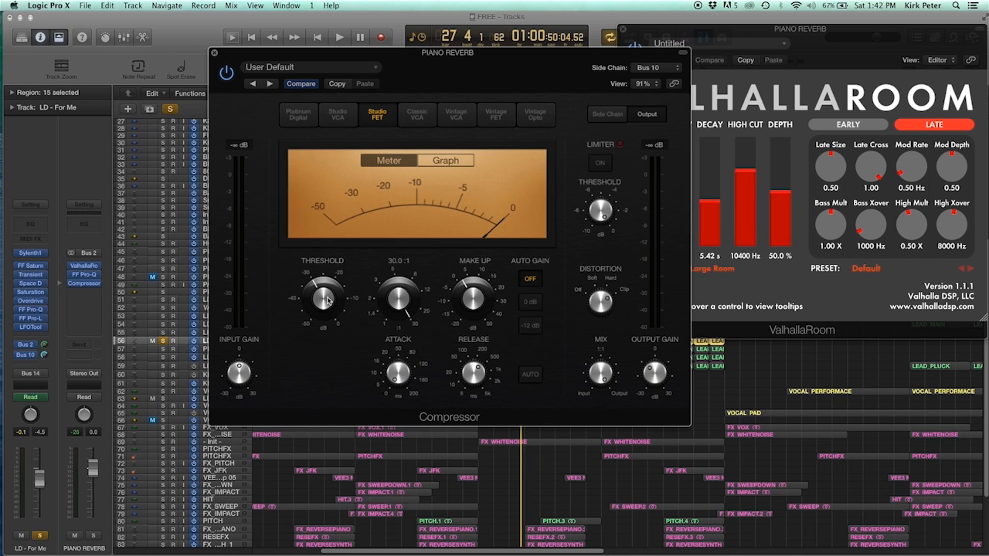
{"action": "left_click_drag", "start_coordinate": [469, 380], "coordinate": [467, 378]}
View the Compressor's graph display and return to the meter display
{"action": "left_click", "coordinate": [445, 160]}
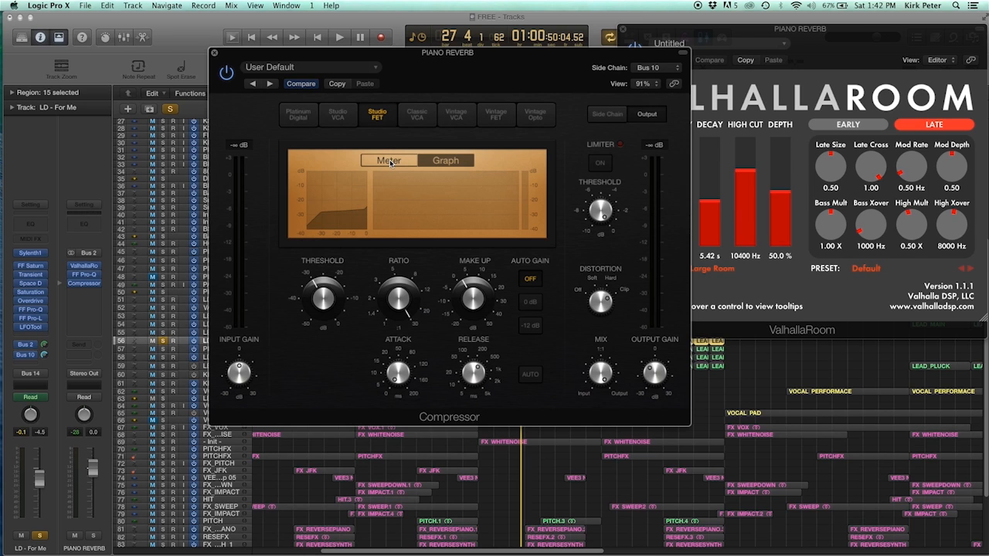
{"action": "left_click", "coordinate": [390, 162]}
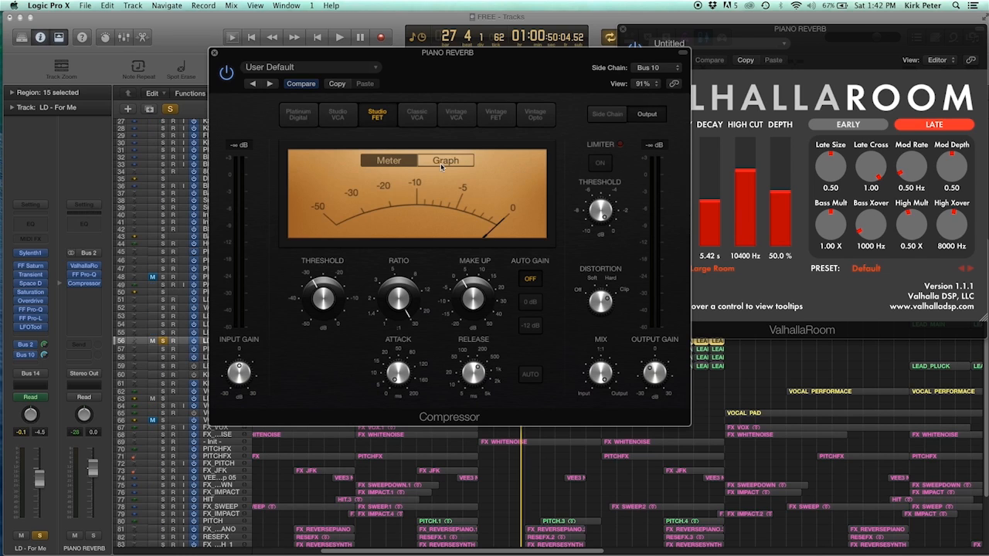
Show the PIANO REVERB Compressor's graph display and play the soloed lead twice to examine the gain reduction
{"action": "left_click", "coordinate": [441, 163]}
{"action": "left_click", "coordinate": [377, 162]}
{"action": "left_click", "coordinate": [438, 163]}
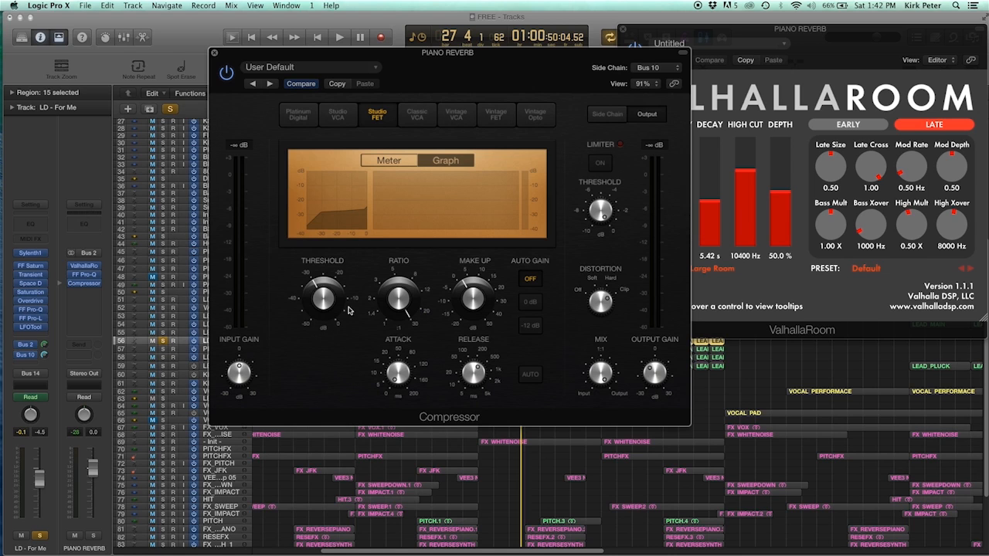
{"action": "key", "text": "space"}
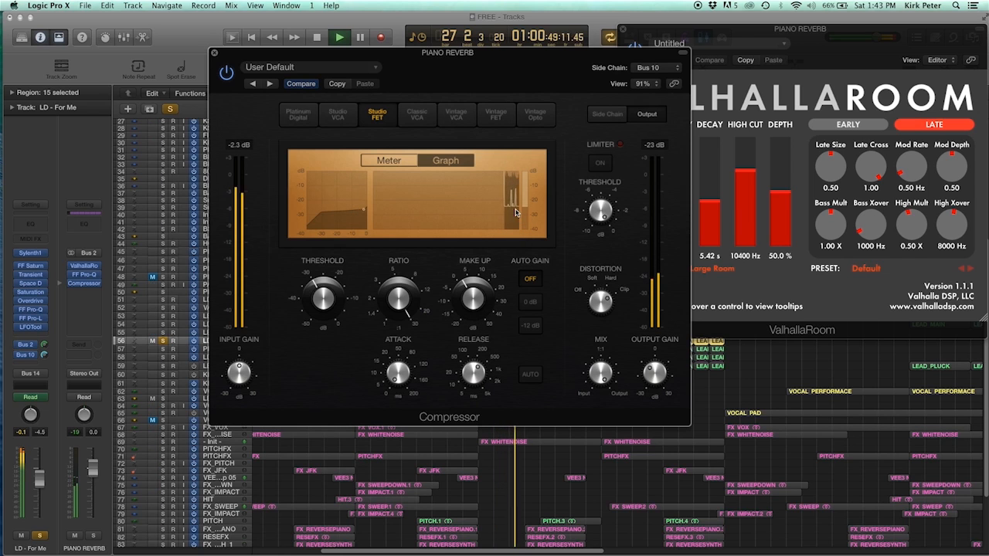
{"action": "key", "text": "space"}
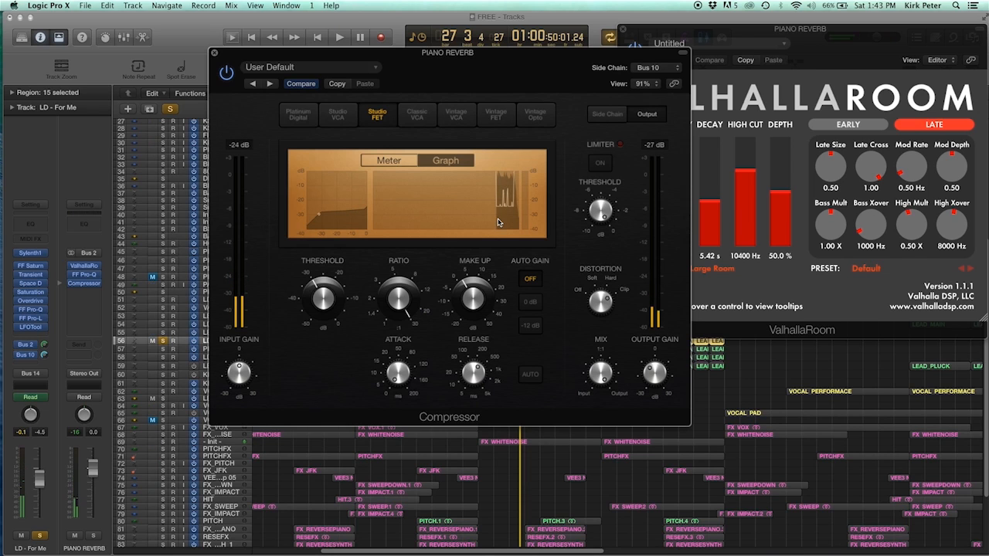
{"action": "key", "text": "space"}
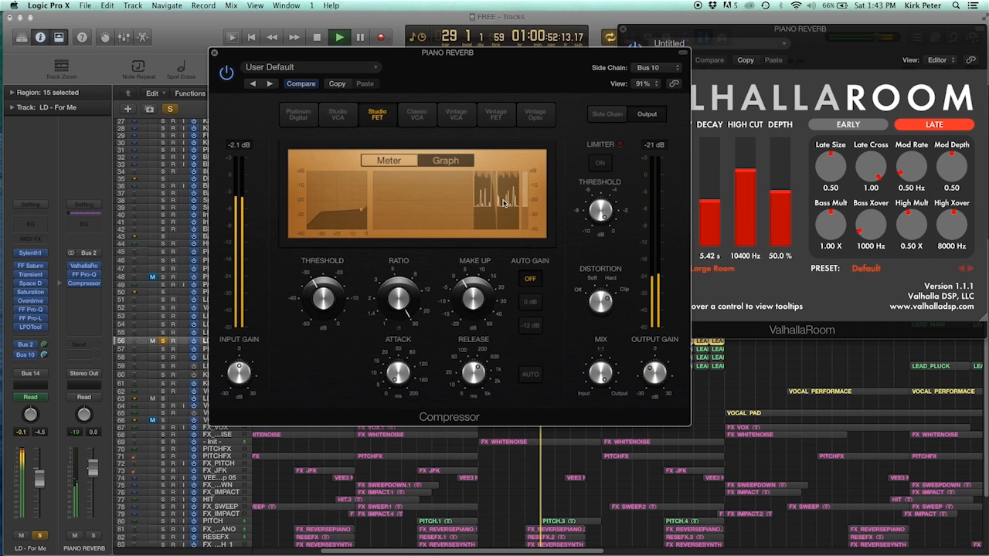
{"action": "key", "text": "space"}
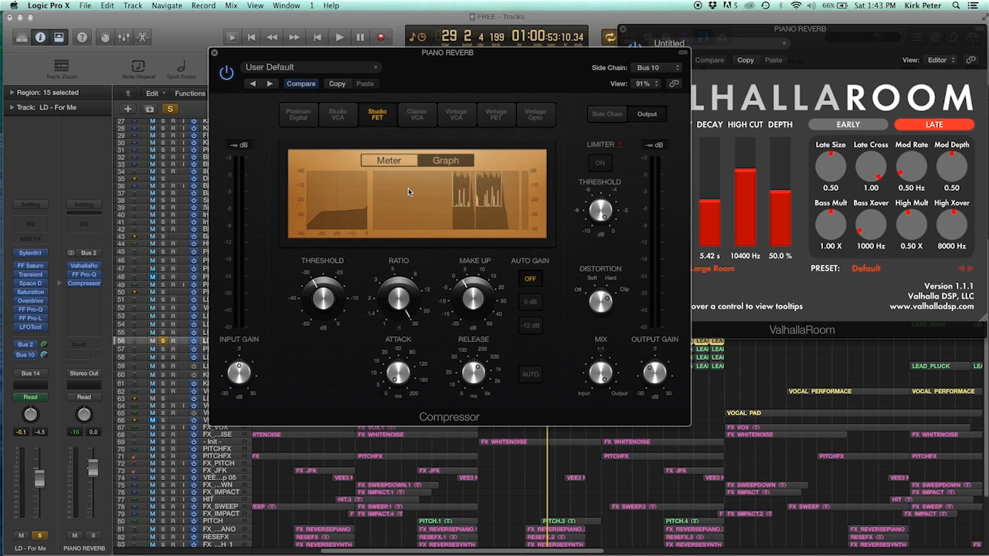
Check the Compressor's release value and place its window beside the ValhallaRoom window
{"action": "left_click_drag", "start_coordinate": [215, 55], "coordinate": [368, 86]}
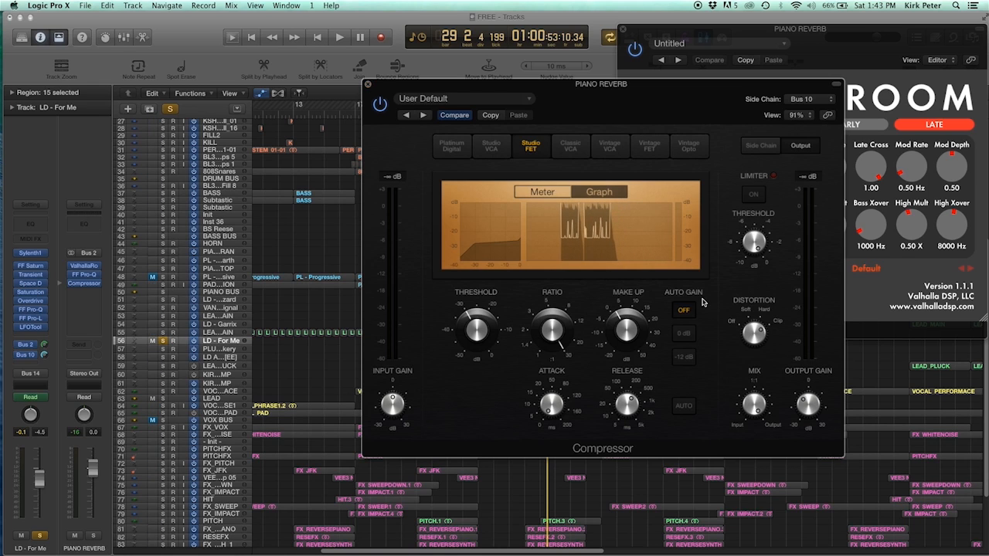
{"action": "mouse_move", "coordinate": [623, 408]}
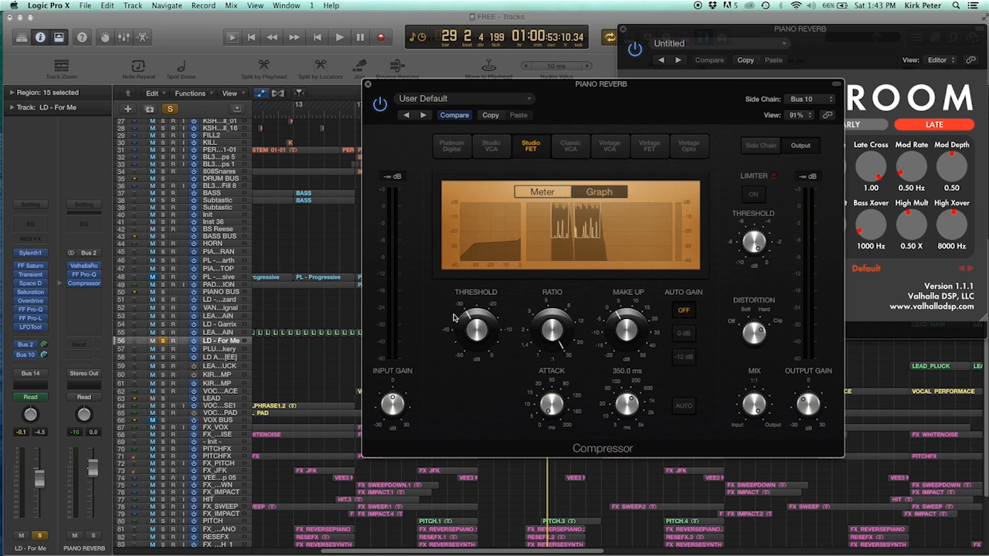
{"action": "left_click_drag", "start_coordinate": [387, 90], "coordinate": [189, 32]}
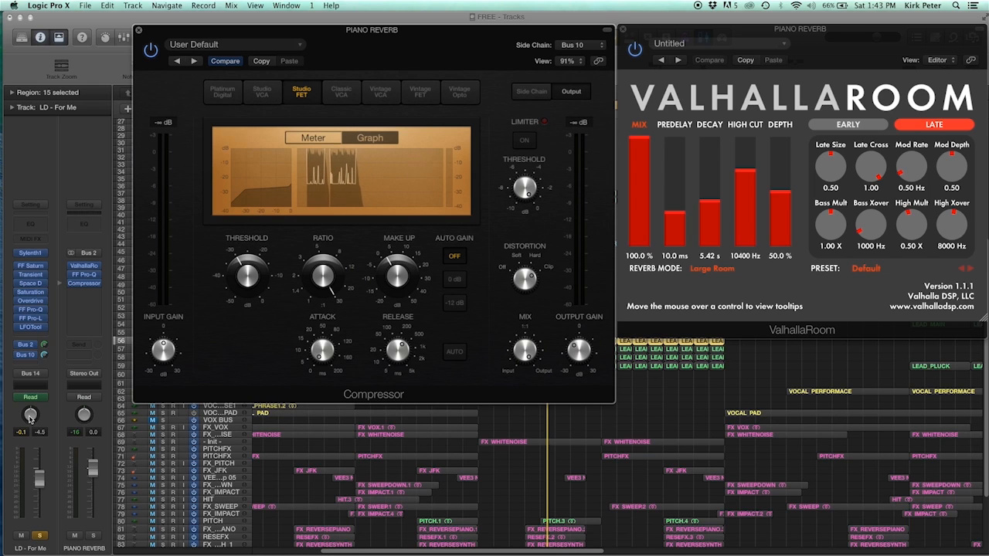
{"action": "left_click", "coordinate": [100, 442]}
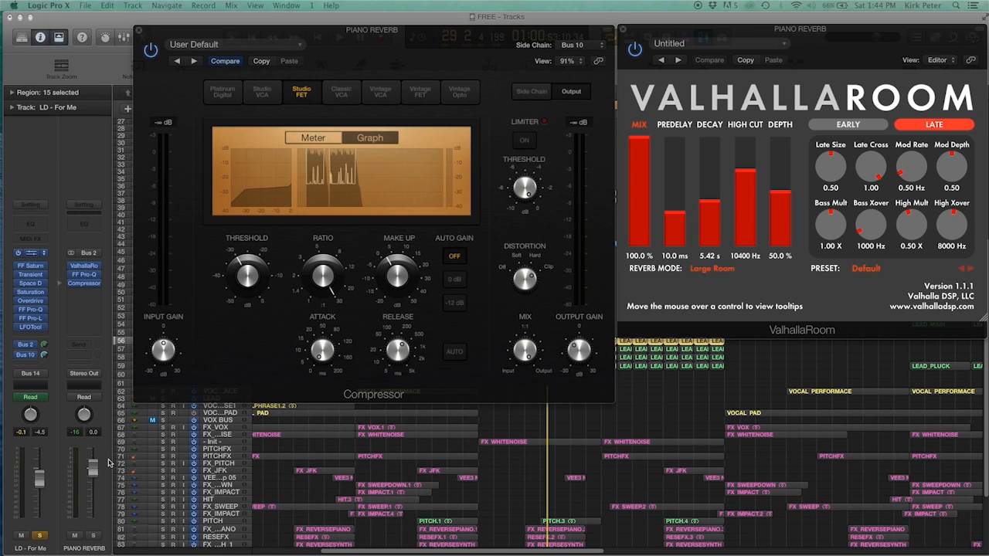
Open the Sylenth1 instrument on the LD - For Me track, review its settings, and close it
{"action": "left_click", "coordinate": [31, 253]}
{"action": "left_click_drag", "start_coordinate": [195, 4], "coordinate": [264, 56]}
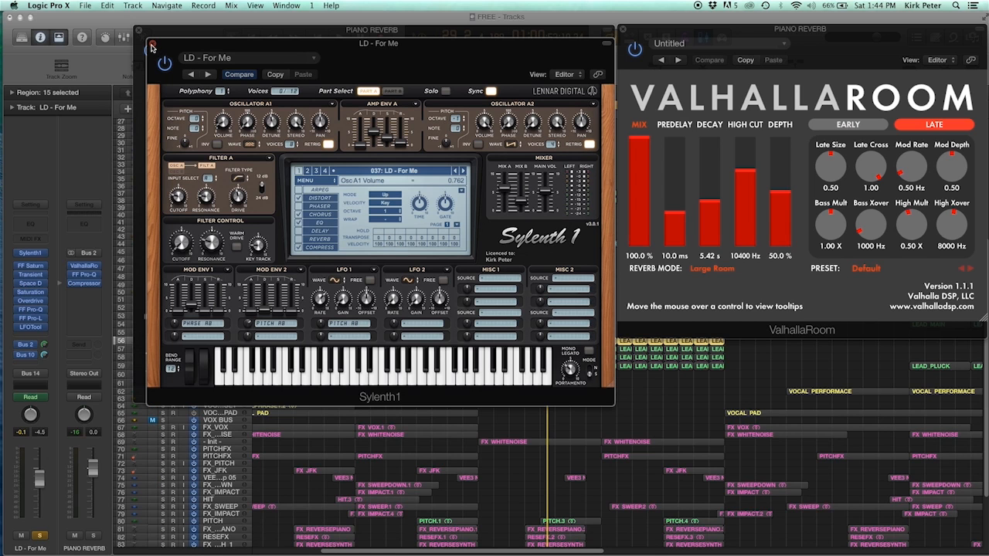
{"action": "left_click", "coordinate": [153, 46]}
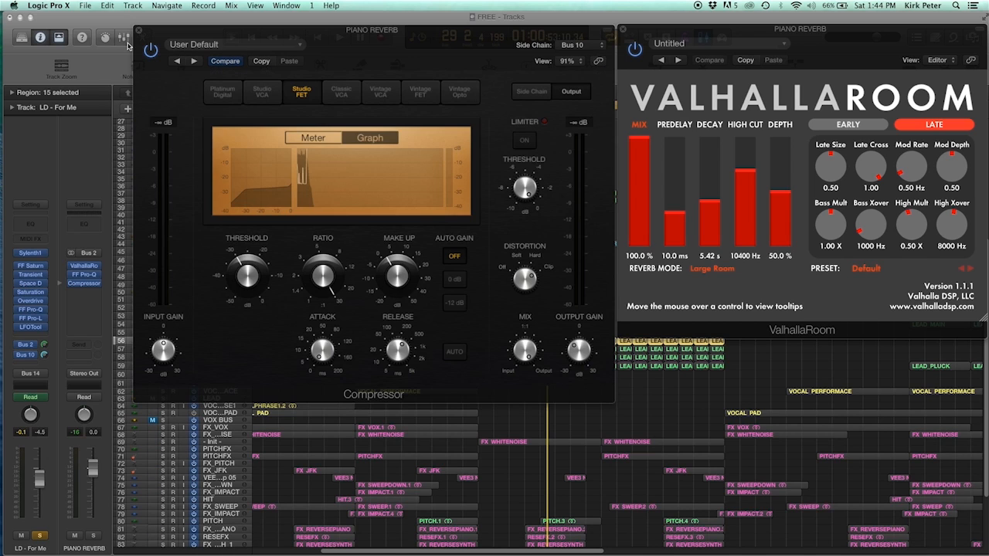
Close the PIANO REVERB Compressor window and take the LD - For Me track out of solo
{"action": "left_click", "coordinate": [137, 33]}
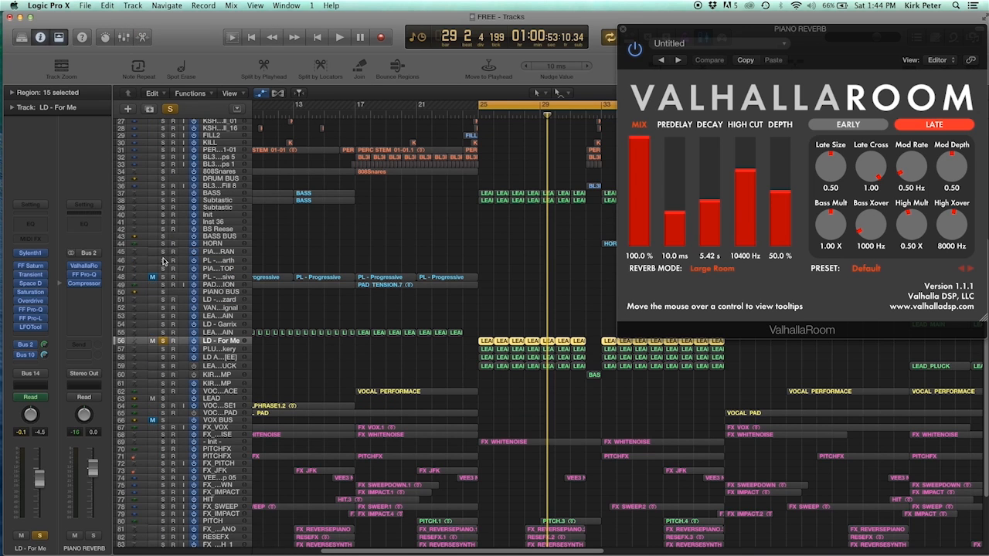
{"action": "left_click", "coordinate": [163, 341]}
{"action": "left_click", "coordinate": [163, 343]}
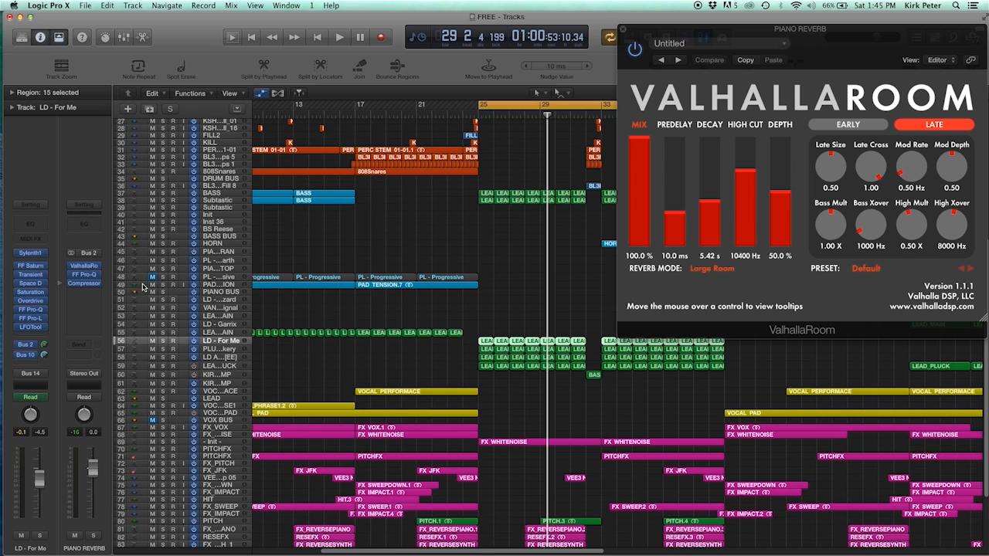
View the mixer briefly and move the playhead to bar 24 with cycle mode off
{"action": "key", "text": "x"}
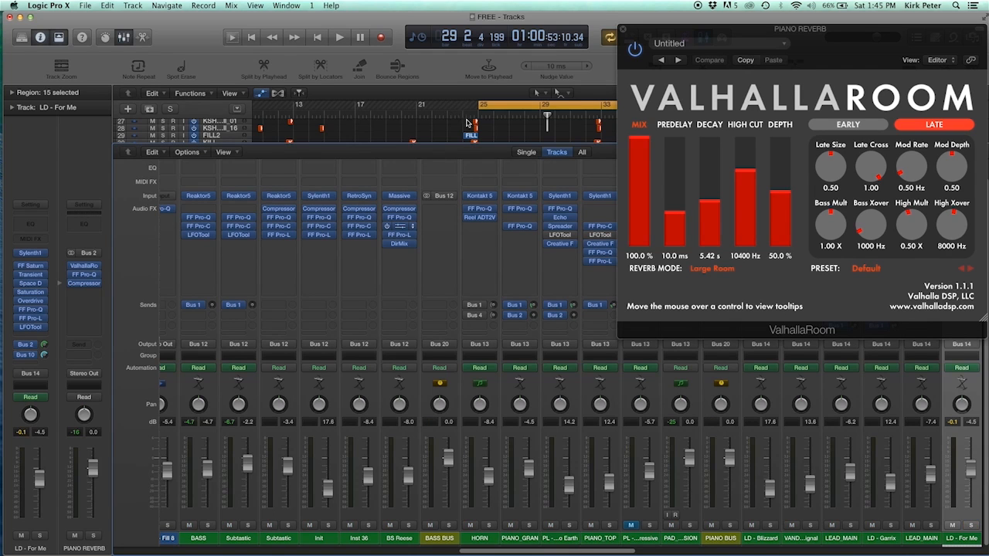
{"action": "left_click", "coordinate": [464, 116]}
{"action": "key", "text": "x"}
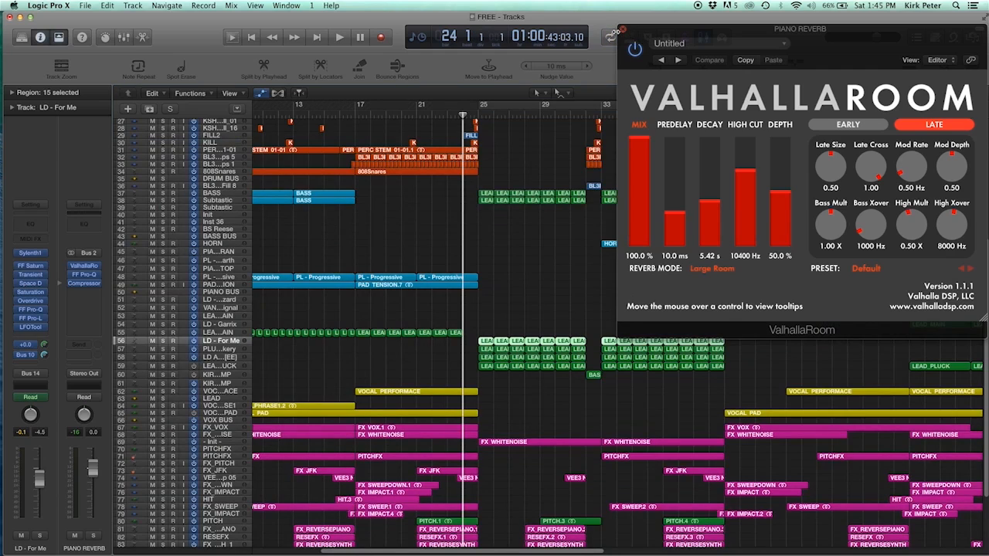
Close the ValhallaRoom window and play the full mix from bar 24, viewing the mixer and then the arrangement
{"action": "key", "text": "x"}
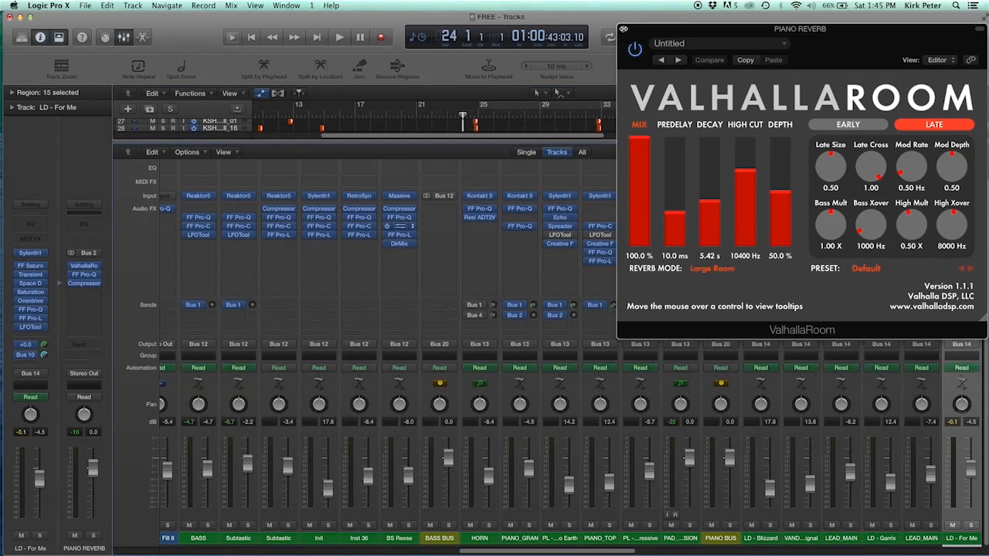
{"action": "left_click", "coordinate": [624, 29]}
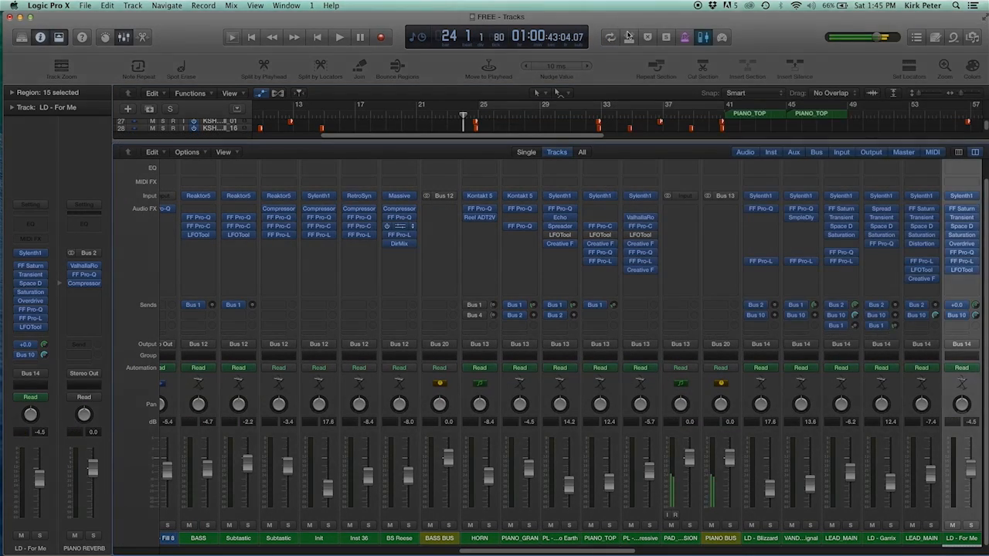
{"action": "key", "text": "space"}
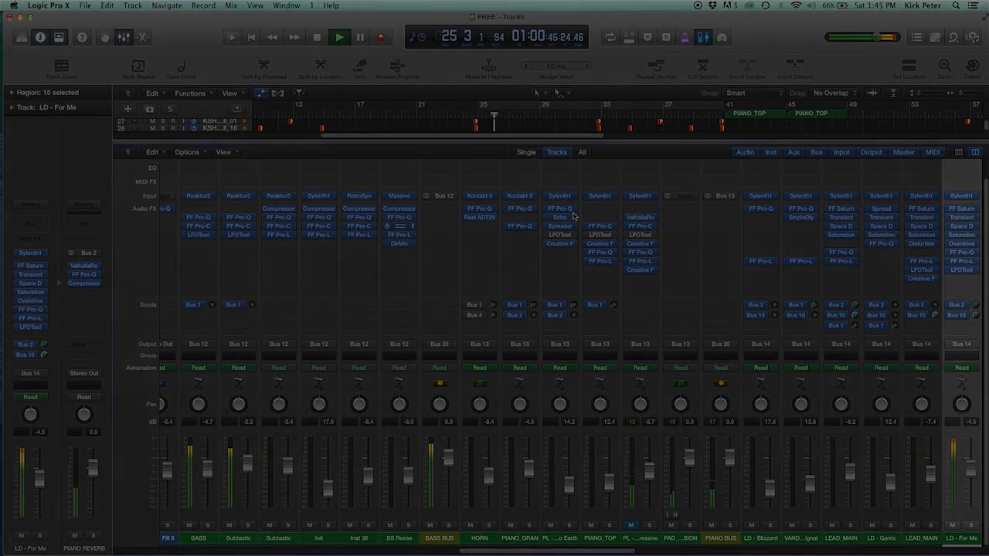
{"action": "key", "text": "x"}
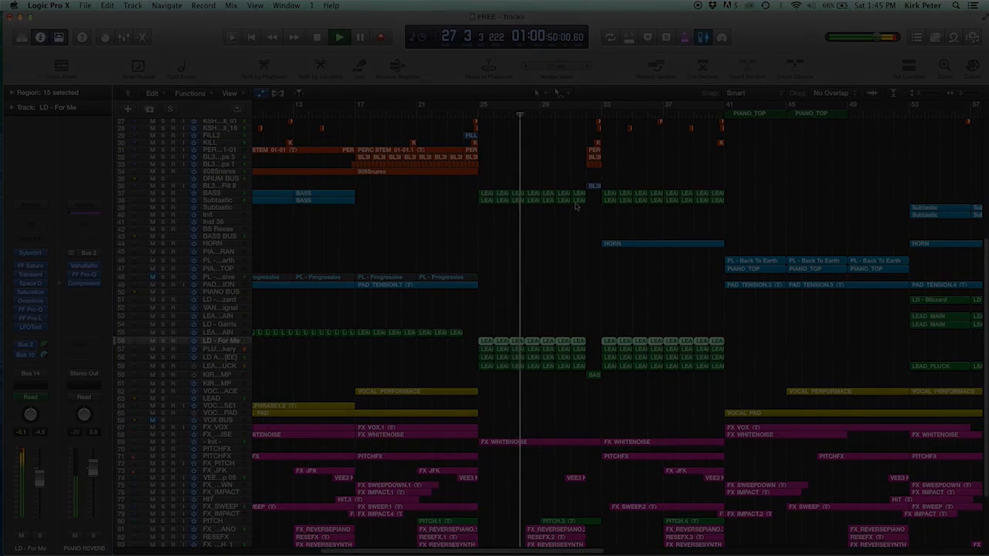